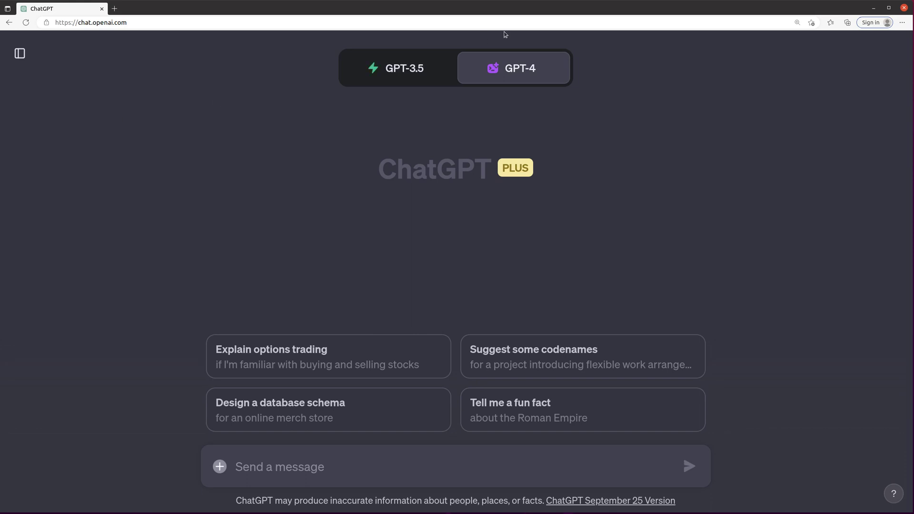
# Step: Check the active GPT-4 mode, paste the deck request, and select 'concise' for replacement
pyautogui.click(521, 69)
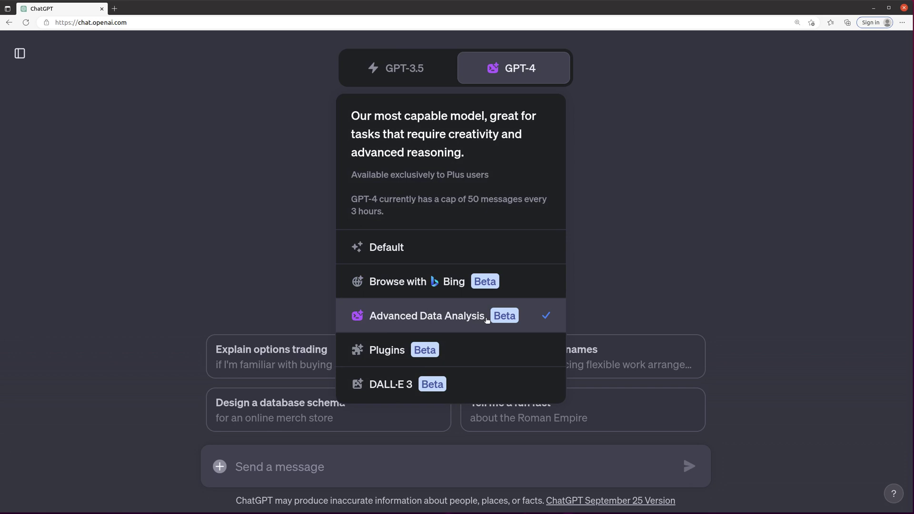
pyautogui.click(487, 319)
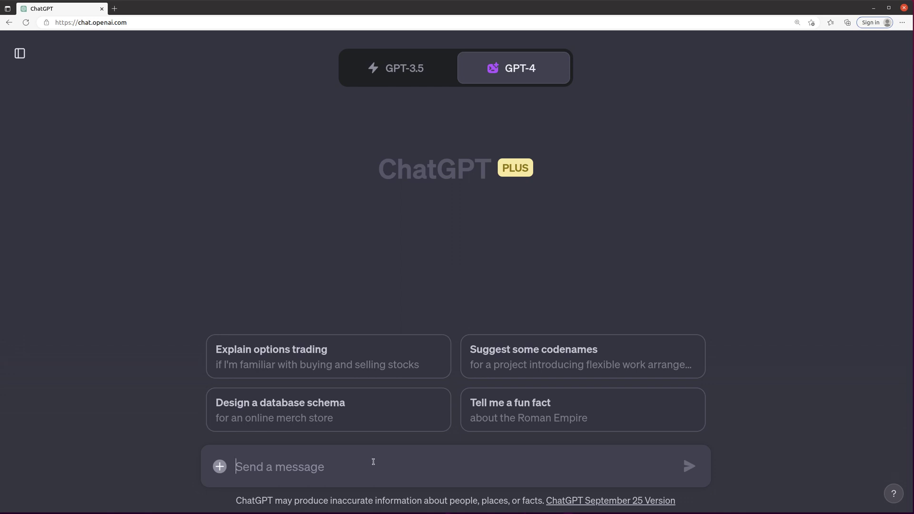
pyautogui.write('make me a simple powerpoint slide that describes the future of acccounting and how GenAI will play an ever increasing role in it. Make it interesting, engaguing, and educationational, but keep it concise, and give me a pptx file to download.')
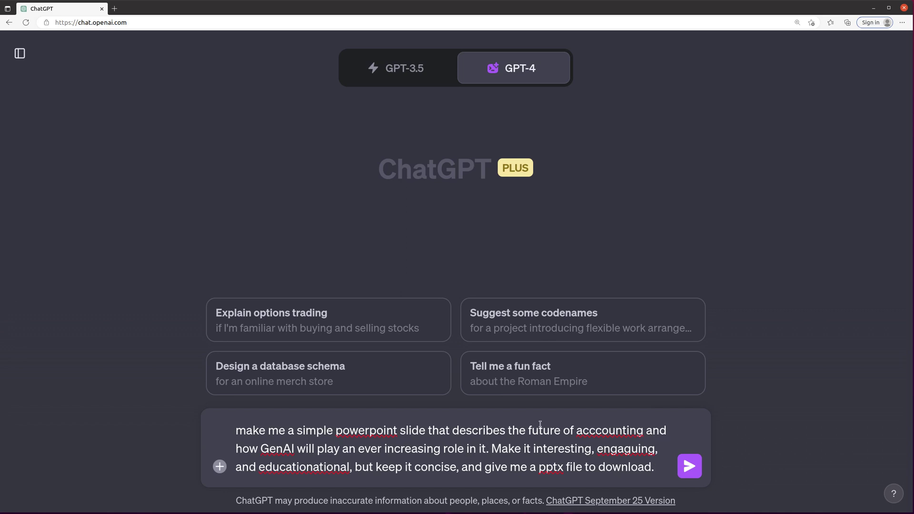
pyautogui.write('including in e')
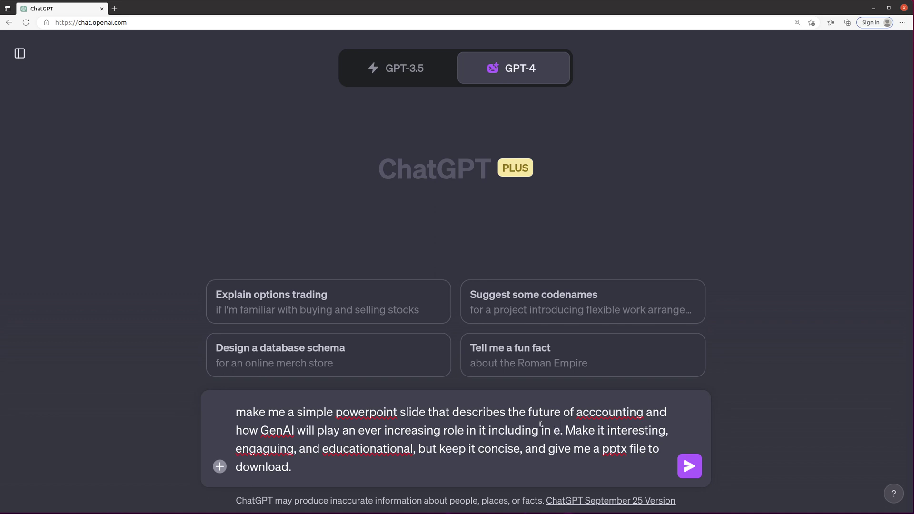
pyautogui.write('ducation')
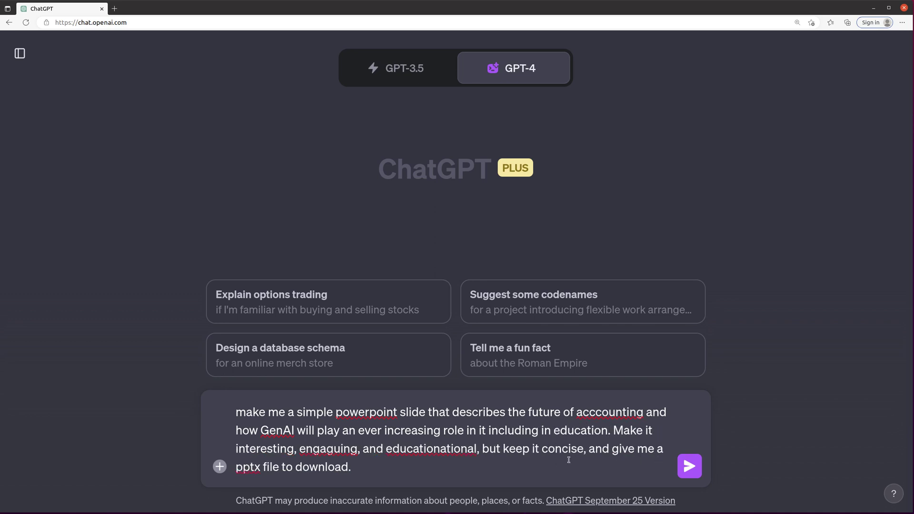
pyautogui.doubleClick(554, 448)
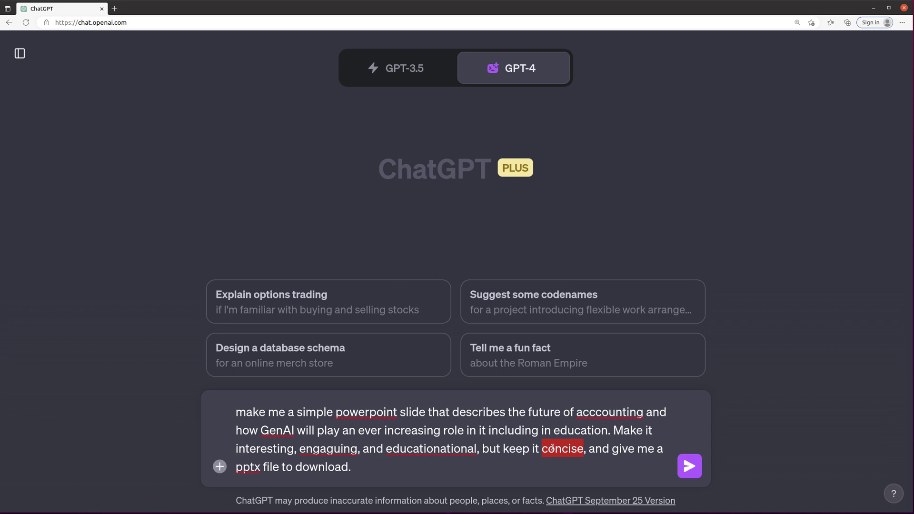
pyautogui.write('below 10 ')
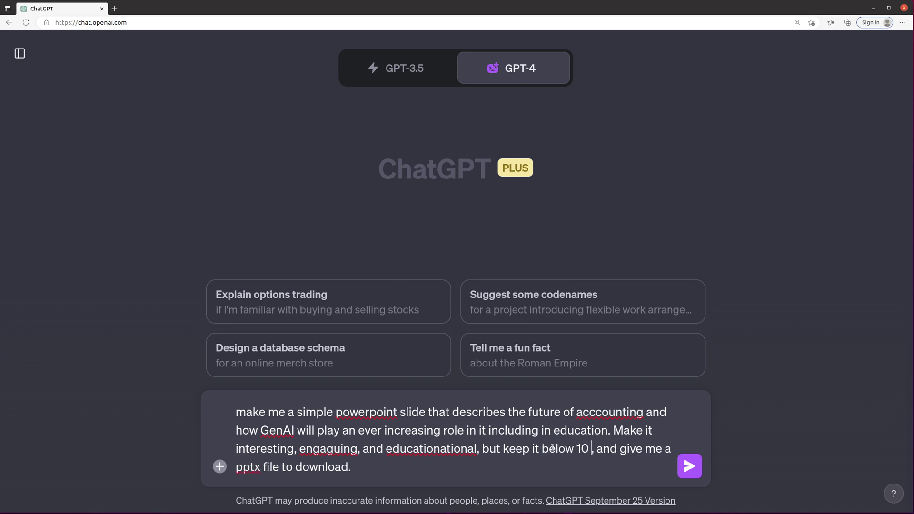
pyautogui.write('slides')
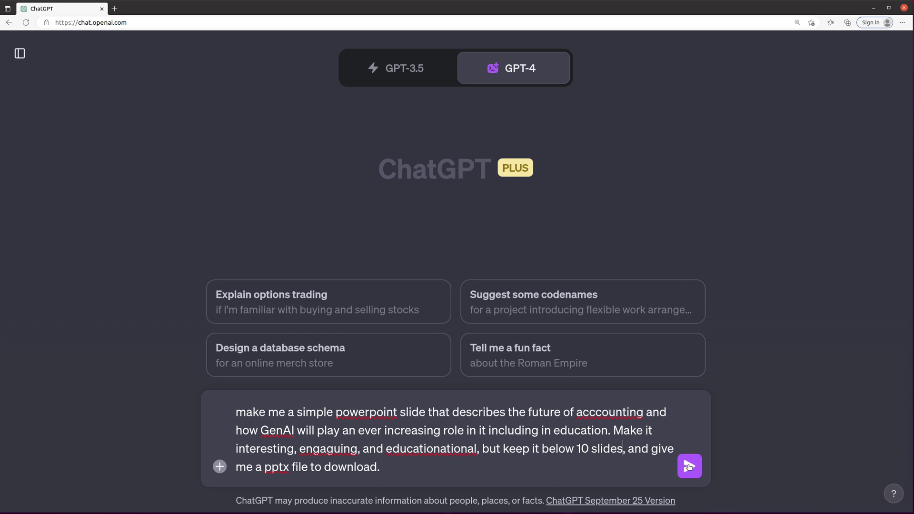
# Step: Submit the GenAI accounting deck request and expand the slide-building code as it runs
pyautogui.press('Return')
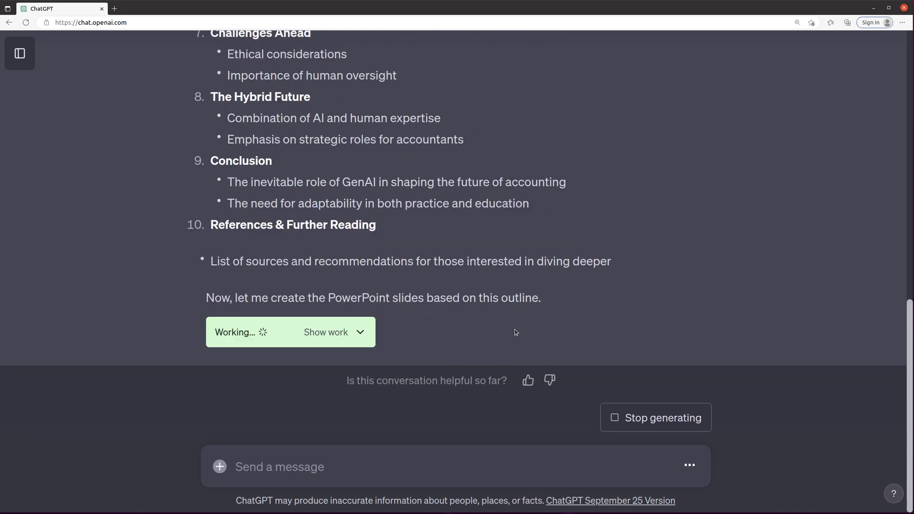
pyautogui.click(360, 333)
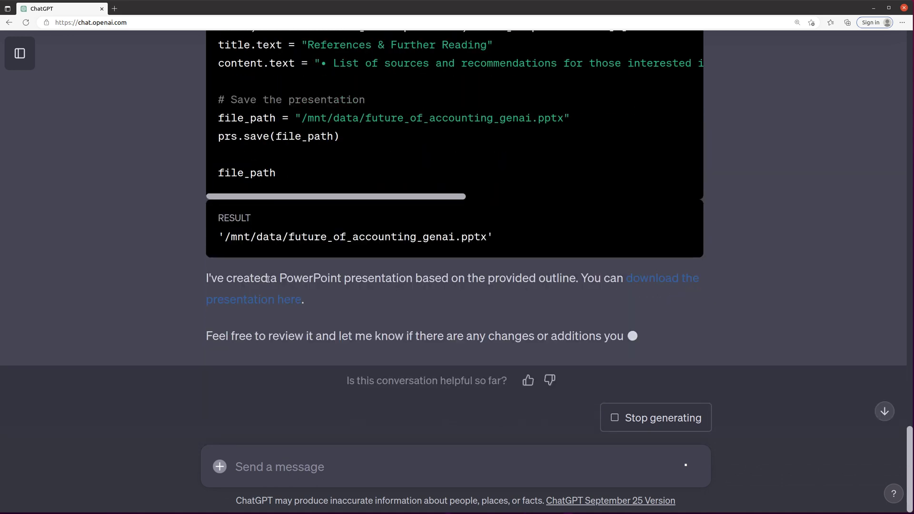
# Step: Download future_of_accounting_genai.pptx and open it in LibreOffice Impress
pyautogui.click(257, 300)
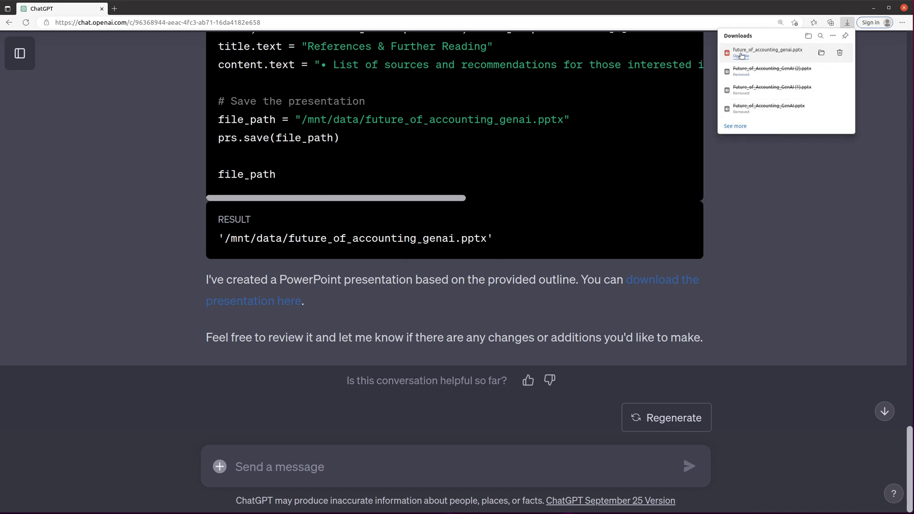
pyautogui.click(741, 56)
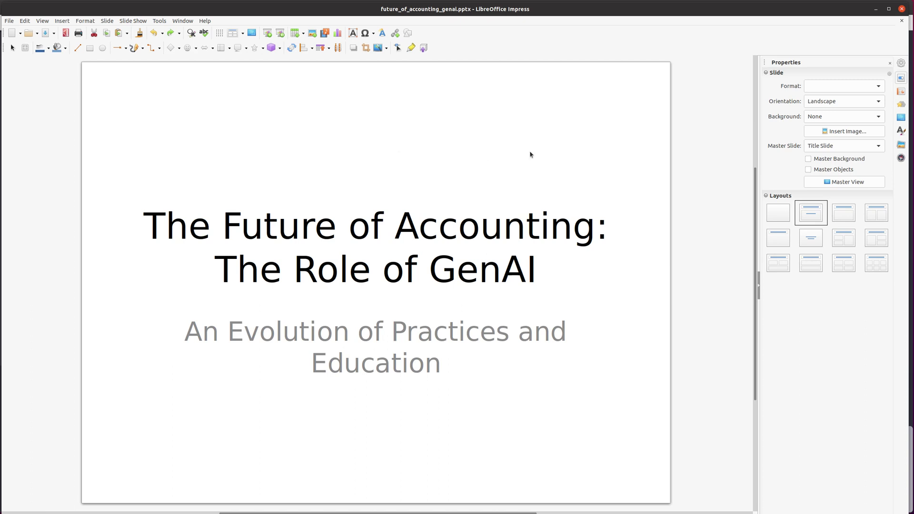
# Step: View slides 3 through 9, from 'Rise of AI in Accounting' to 'Conclusion'
pyautogui.click(133, 22)
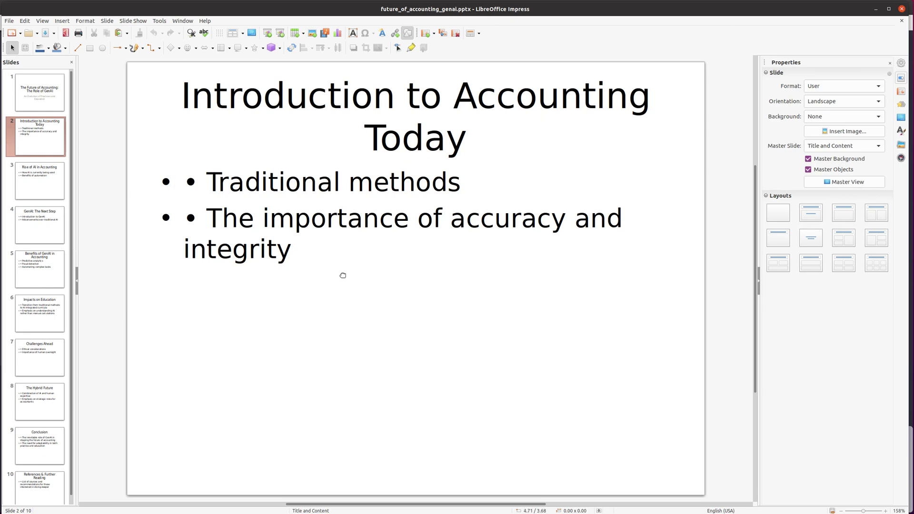
pyautogui.scroll(-2, 333, 274)
pyautogui.scroll(3, 334, 275)
pyautogui.click(40, 179)
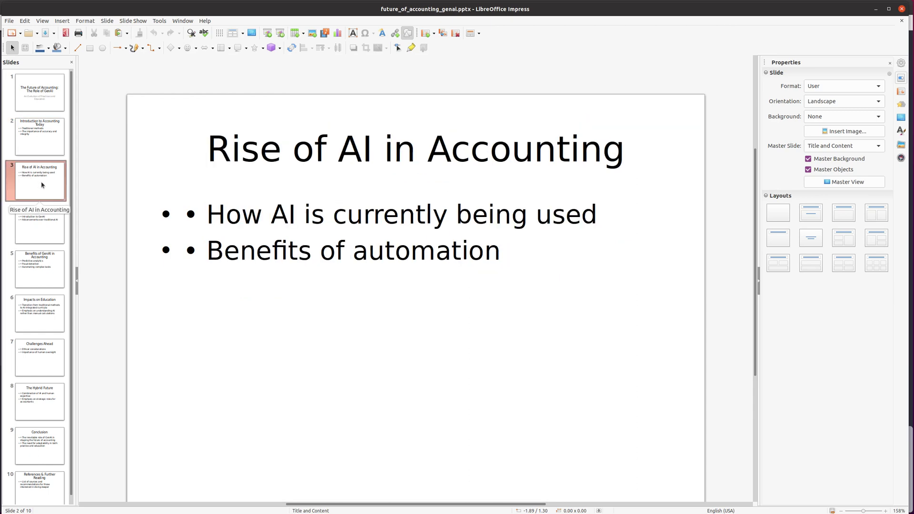
pyautogui.click(40, 225)
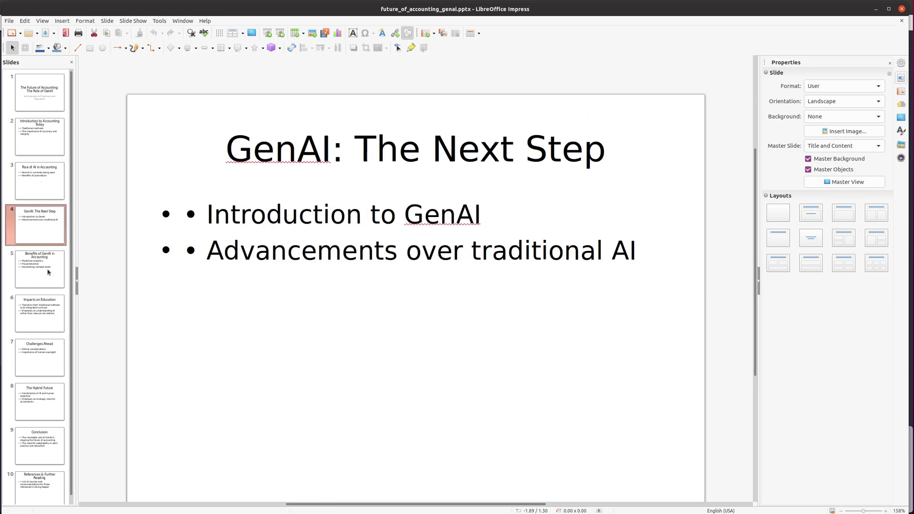
pyautogui.click(45, 275)
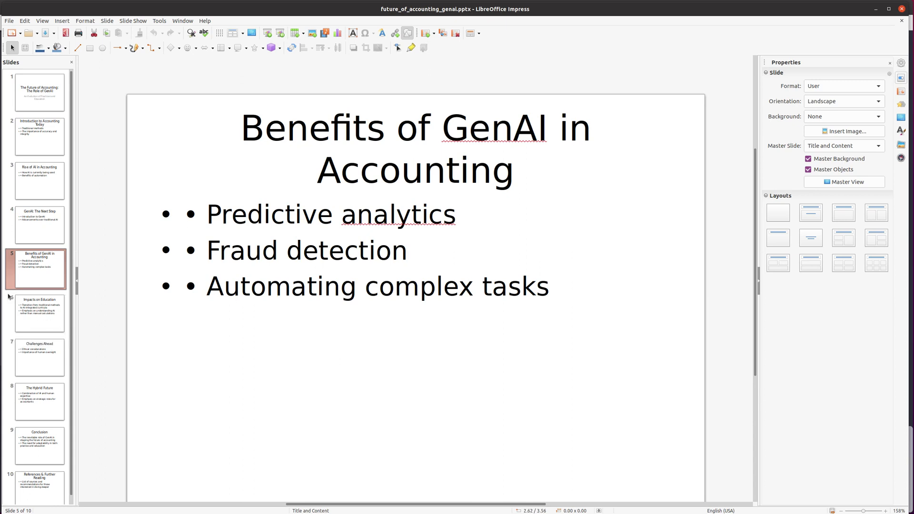
pyautogui.click(31, 326)
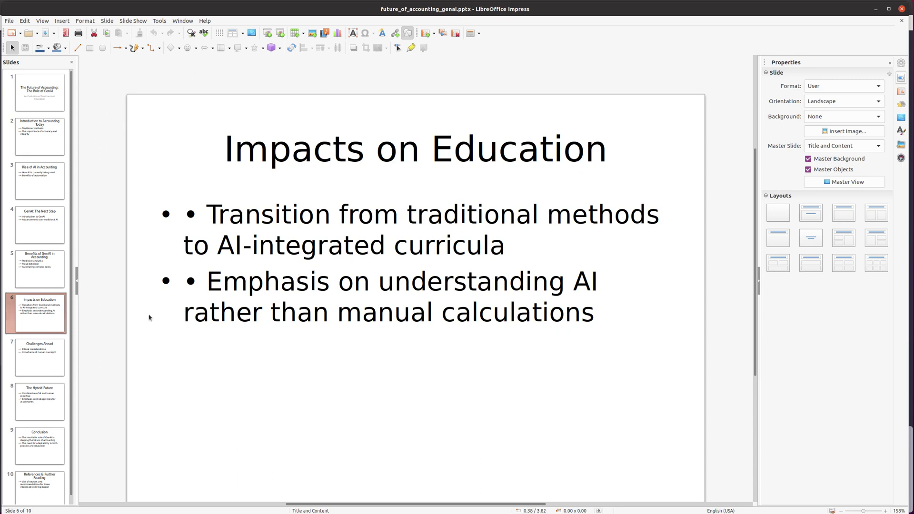
pyautogui.click(32, 359)
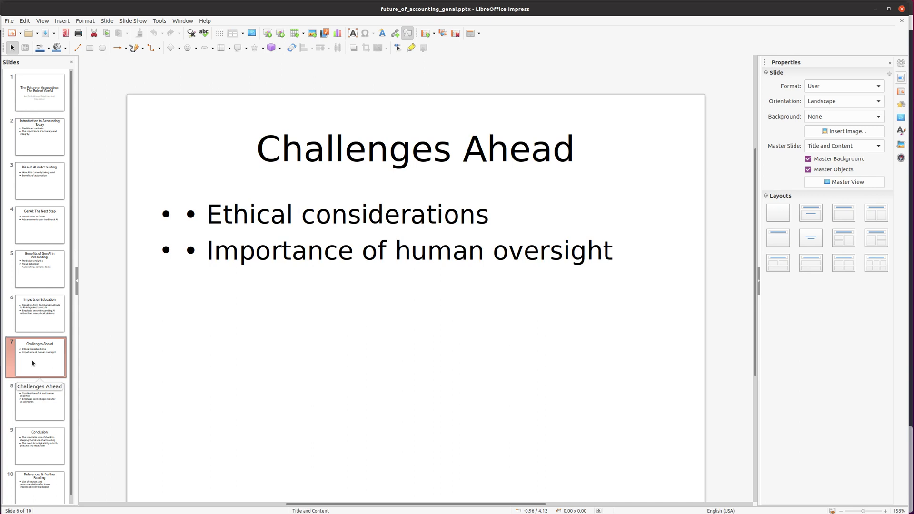
pyautogui.click(41, 410)
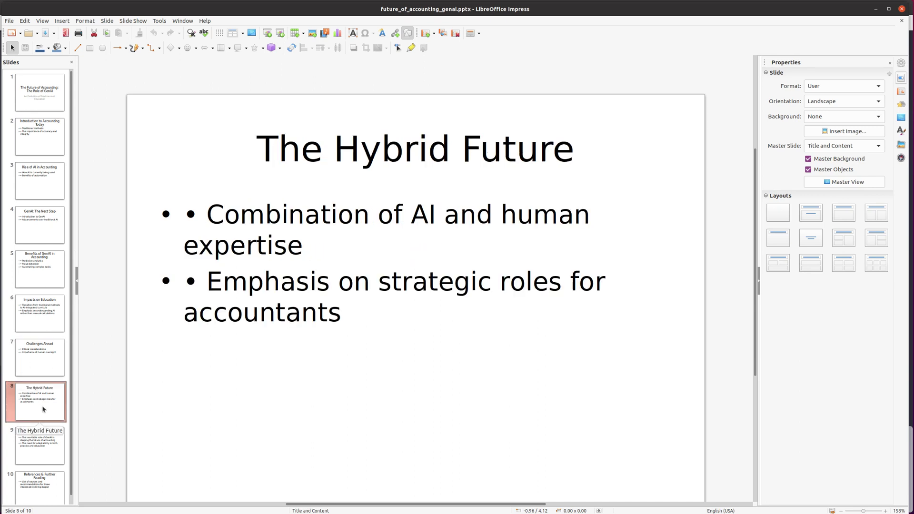
pyautogui.click(41, 447)
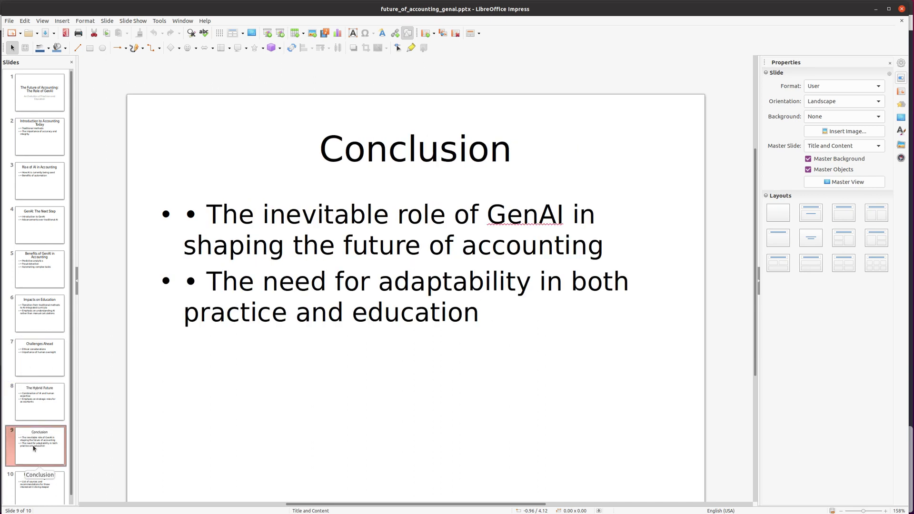